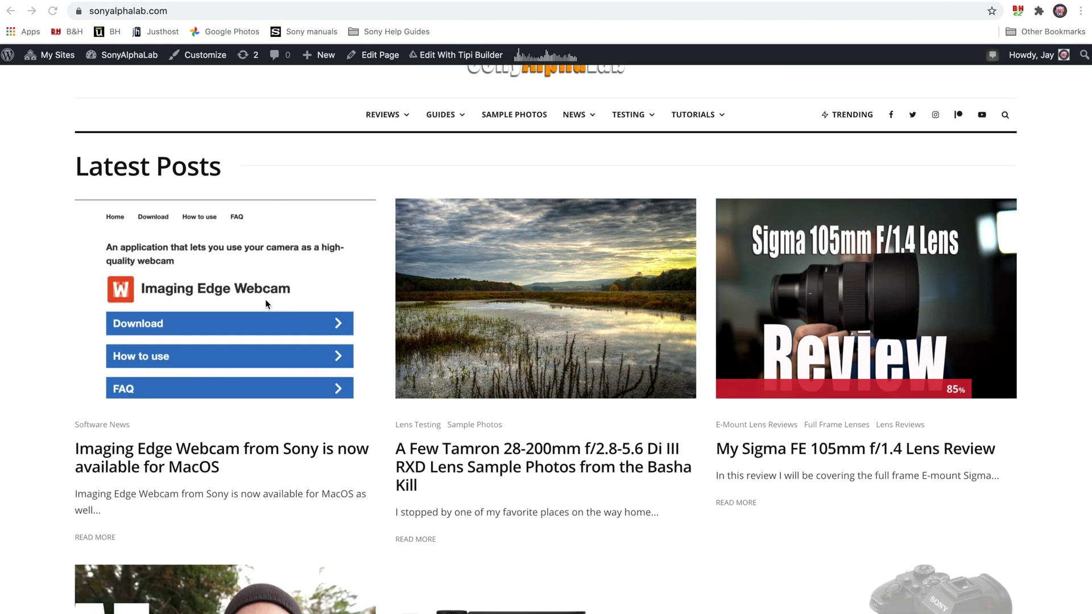
Open the SonyAlphaLab post announcing Imaging Edge Webcam for MacOS.
scroll(265, 301, up, 1)
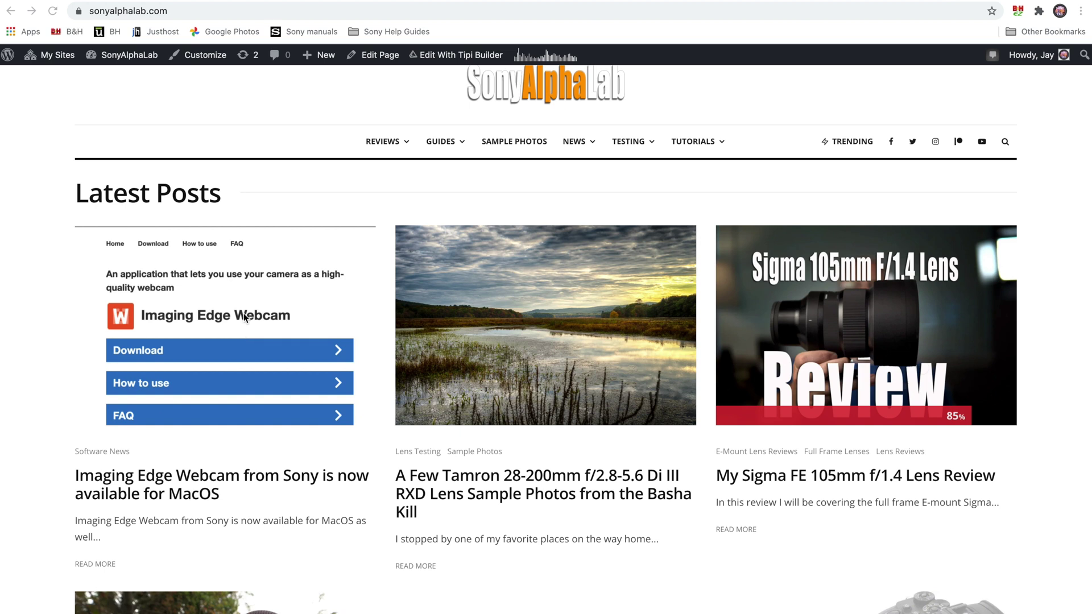
click(250, 318)
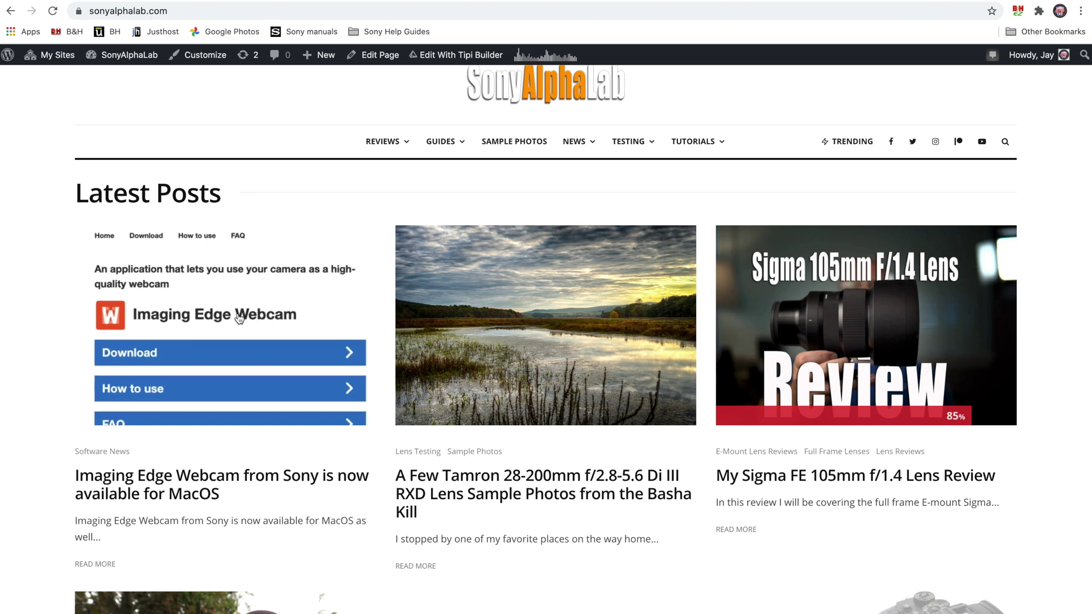
scroll(366, 488, up, 2)
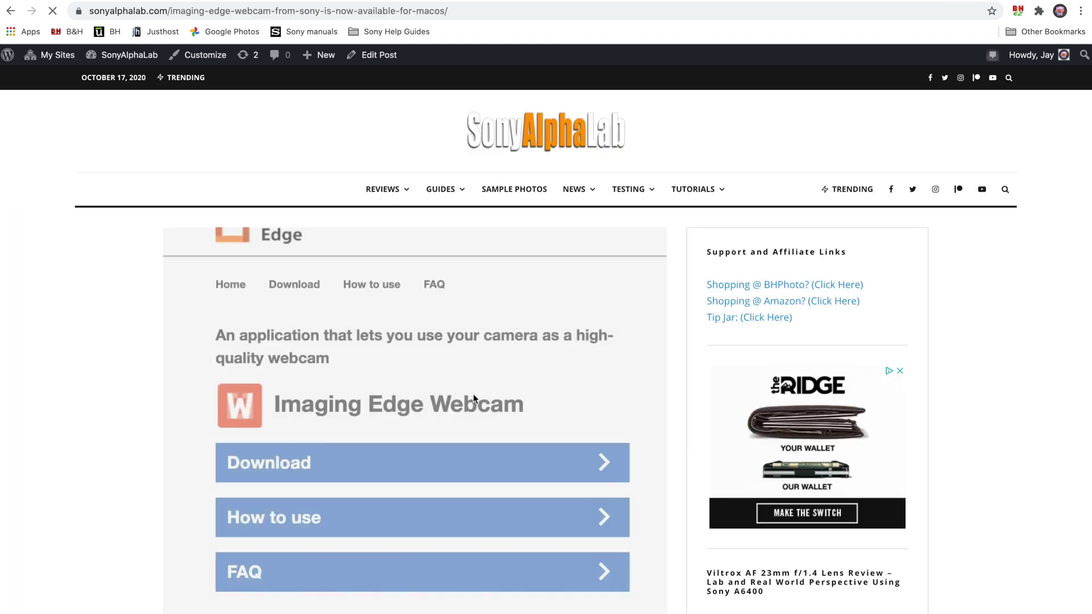
Follow the article's link to Sony's Imaging Edge Webcam support site.
scroll(472, 393, down, 3)
scroll(475, 398, down, 5)
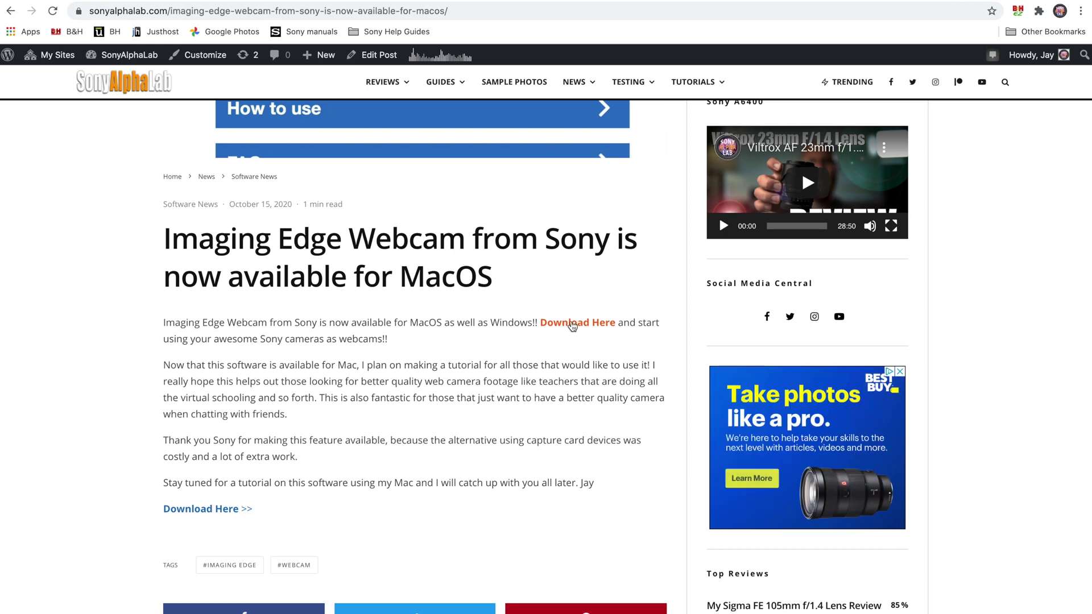
click(574, 323)
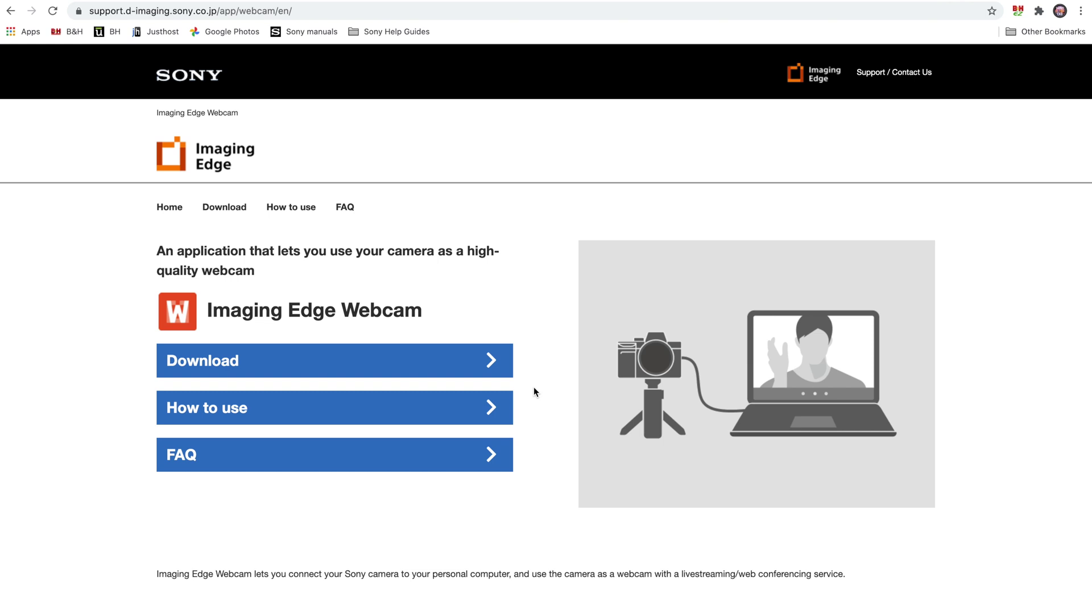
Go from the support site to the Imaging Edge Webcam download page.
scroll(535, 391, down, 2)
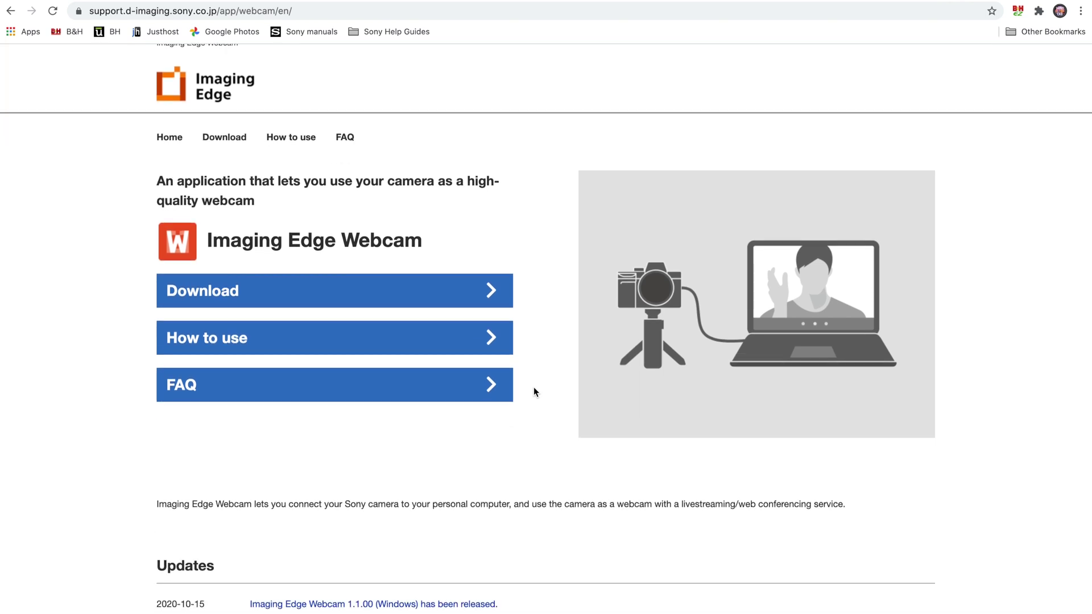
scroll(533, 391, down, 4)
scroll(534, 391, up, 4)
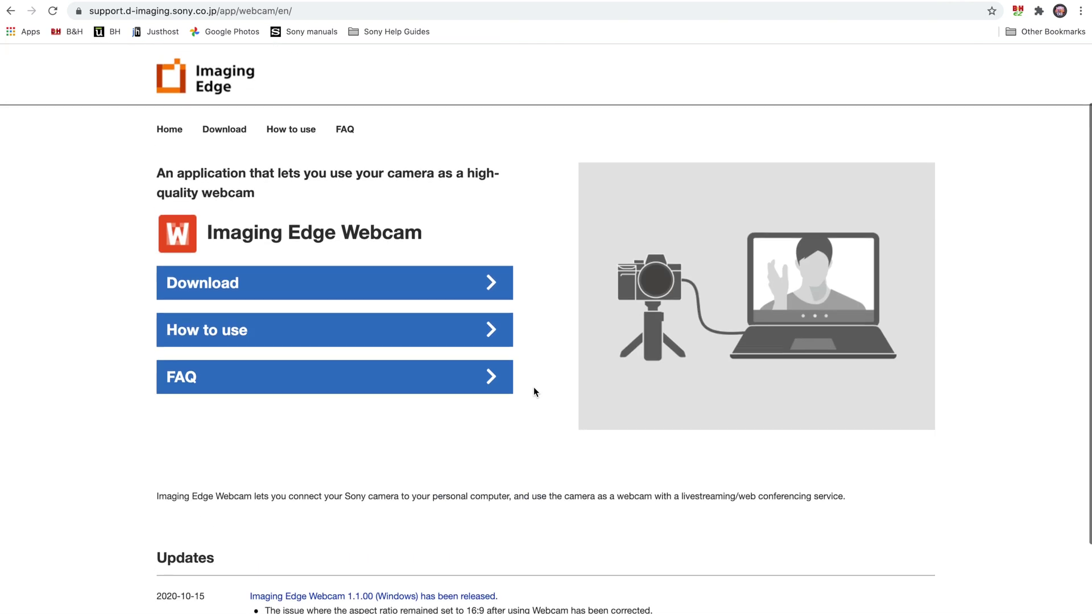
scroll(534, 392, up, 1)
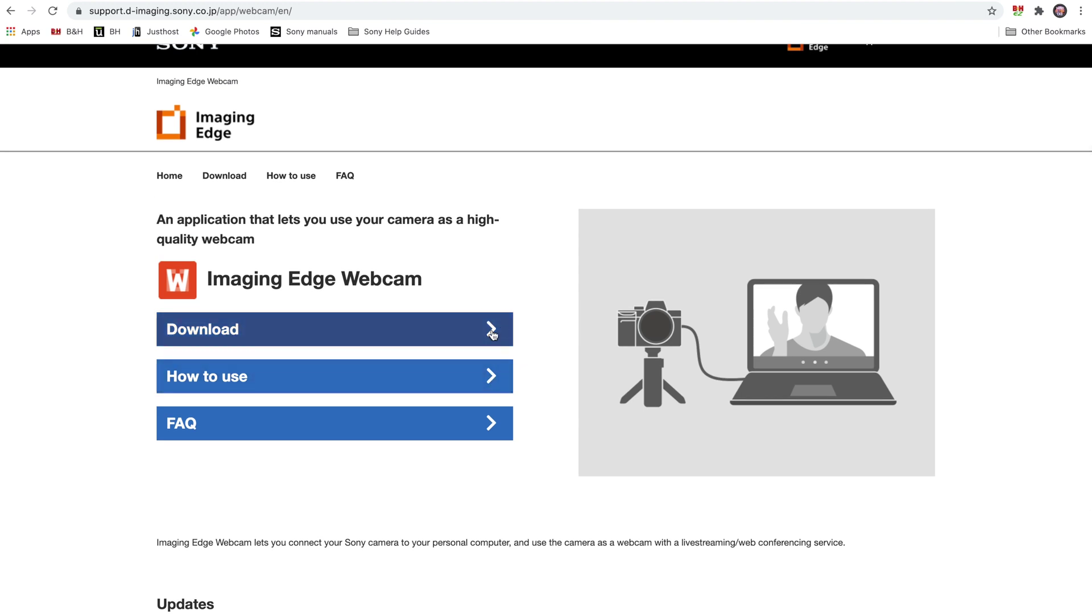
click(492, 335)
Tick the ILCE-7M3, ILCE-6400 and ZV-1 models and download the Mac installer.
scroll(510, 359, down, 7)
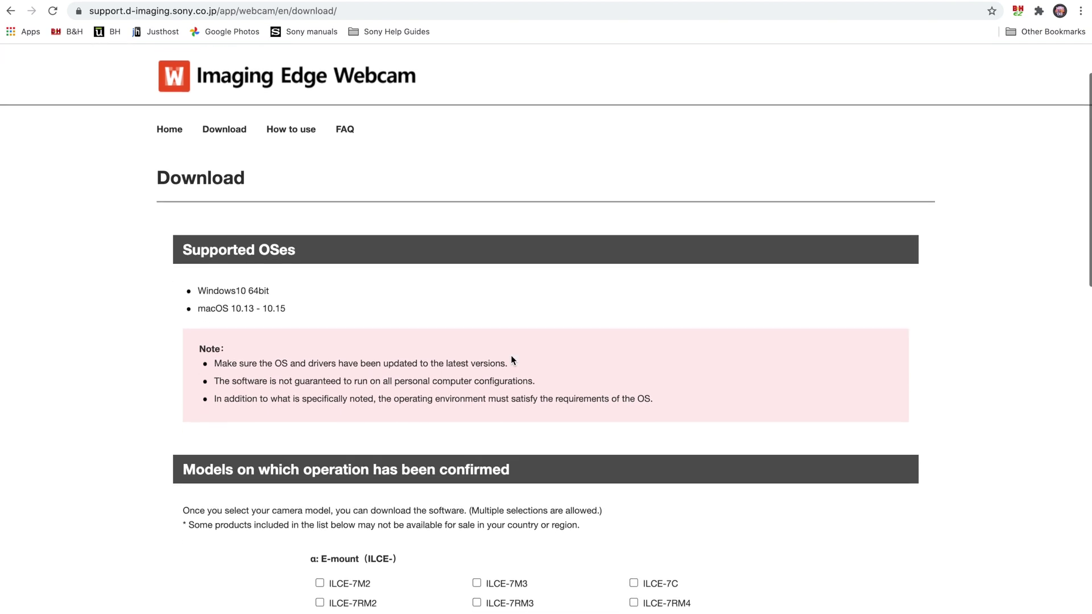
scroll(512, 361, down, 2)
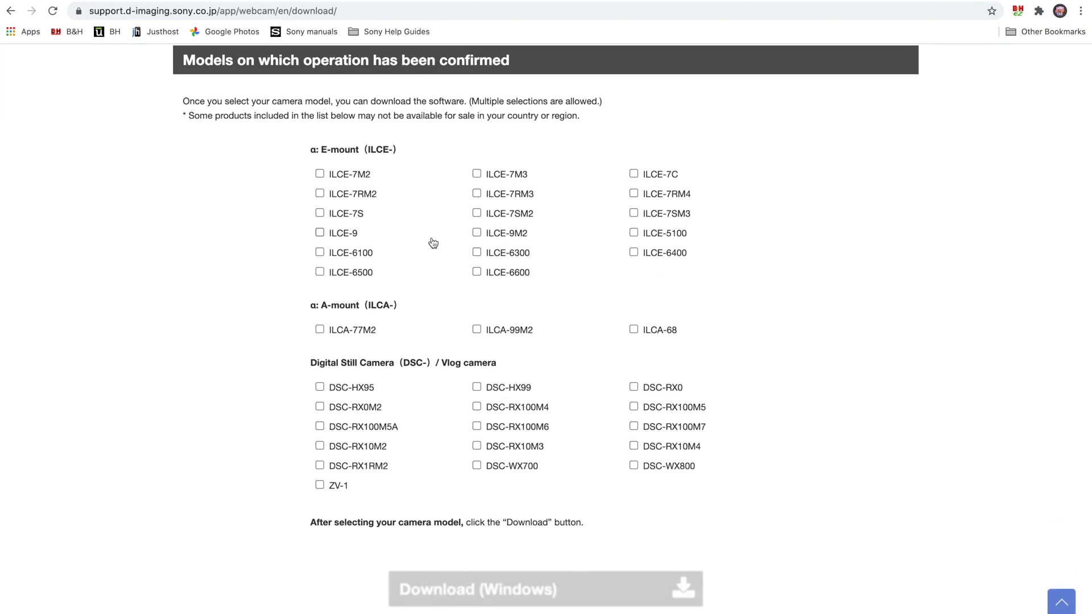
click(635, 256)
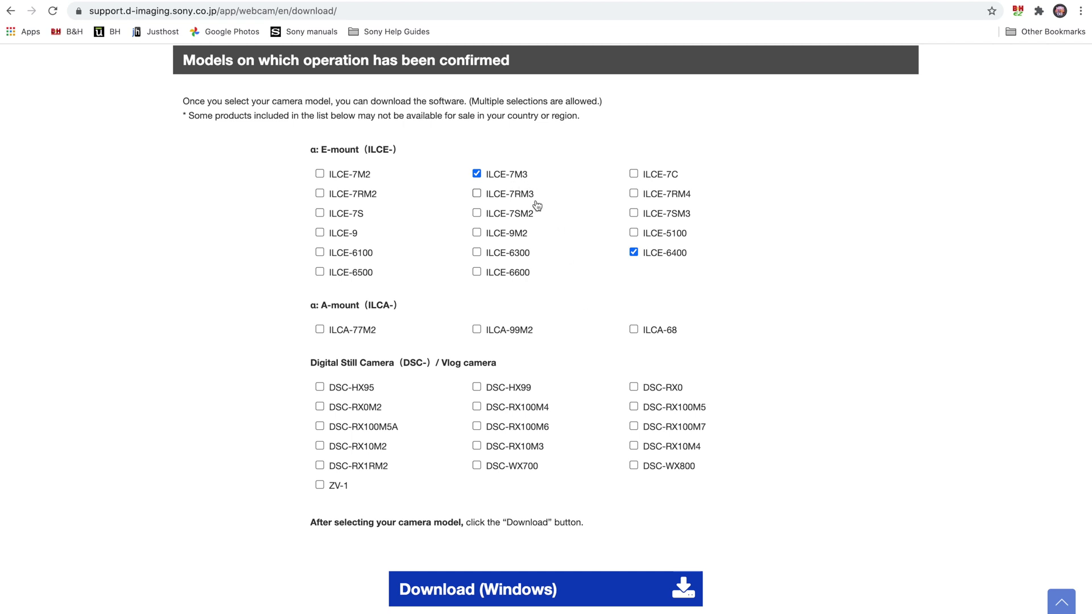
scroll(551, 302, down, 2)
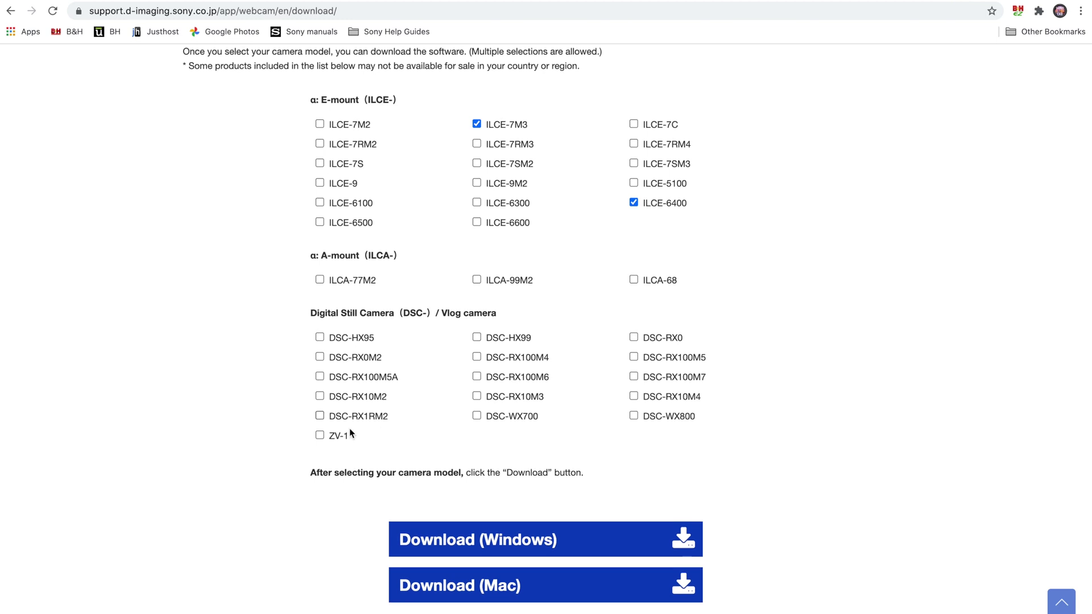
scroll(561, 451, up, 2)
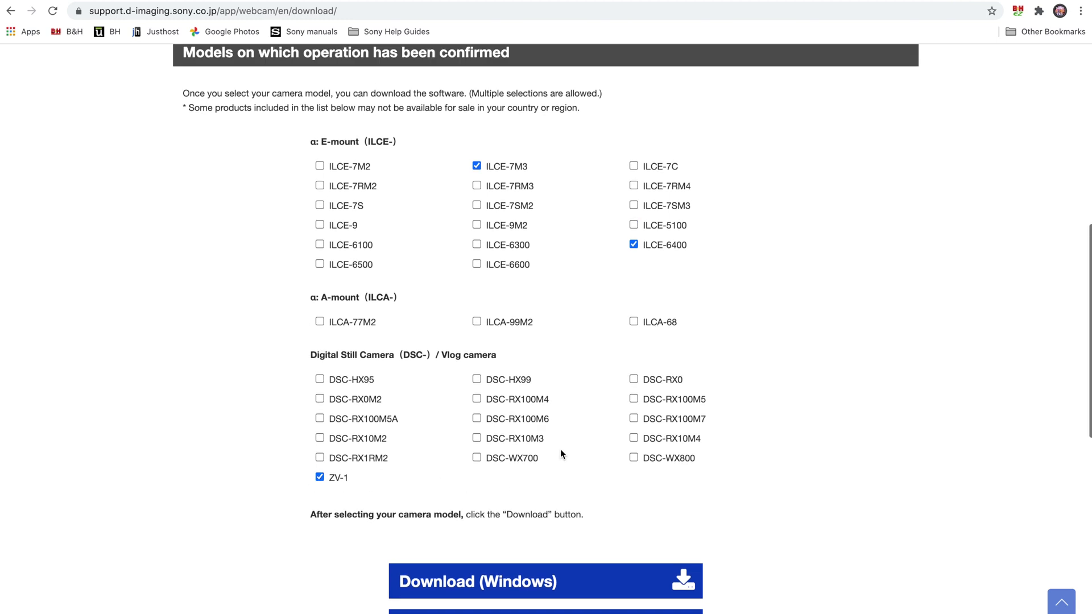
scroll(561, 451, down, 5)
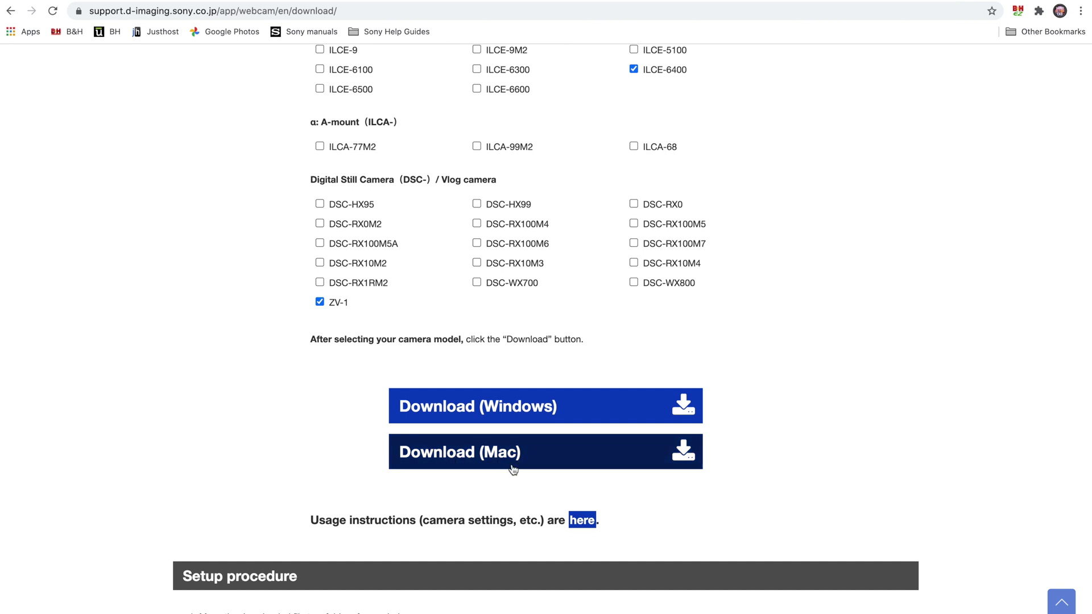
click(595, 462)
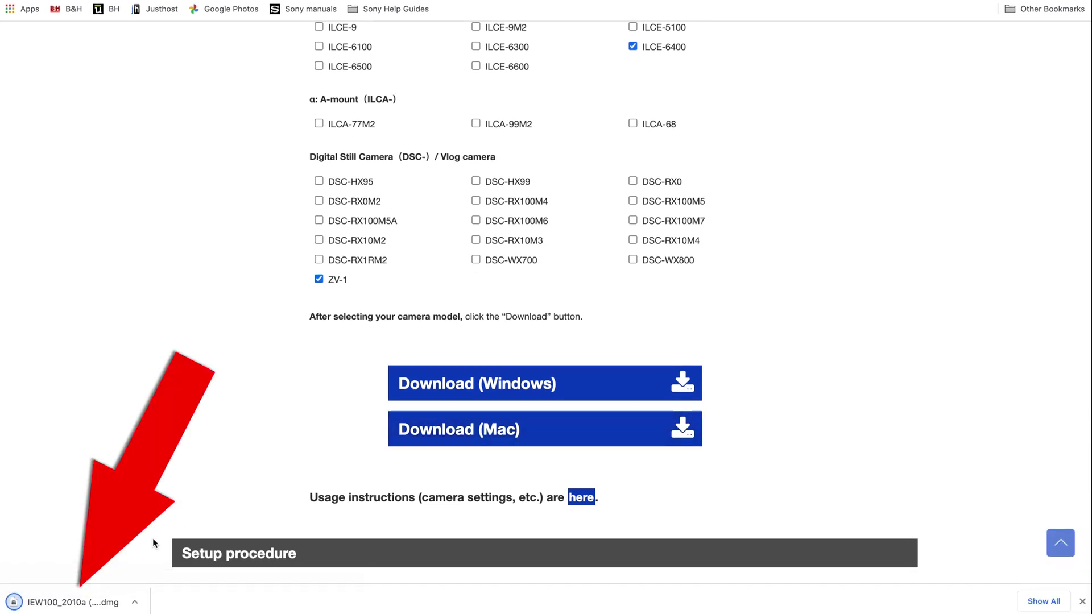
Mount IEW100_2010a (1).dmg and launch IEW_INST.pkg from the IEW_INST disk image.
click(104, 604)
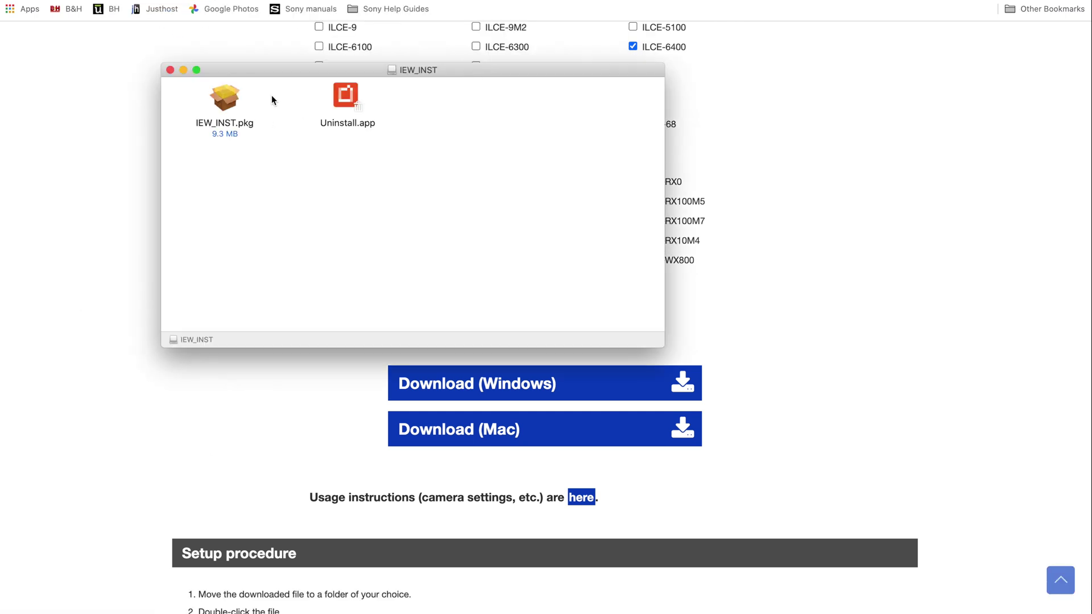
click(228, 108)
double_click(228, 108)
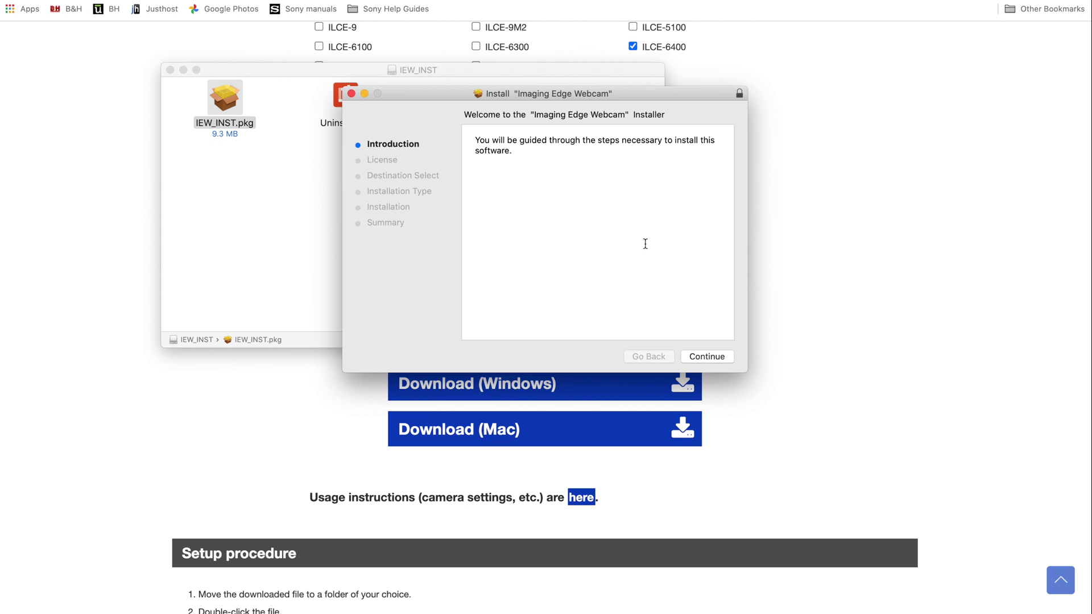
Agree to the license and install Imaging Edge Webcam on Macintosh HD, accepting the required restart.
click(709, 357)
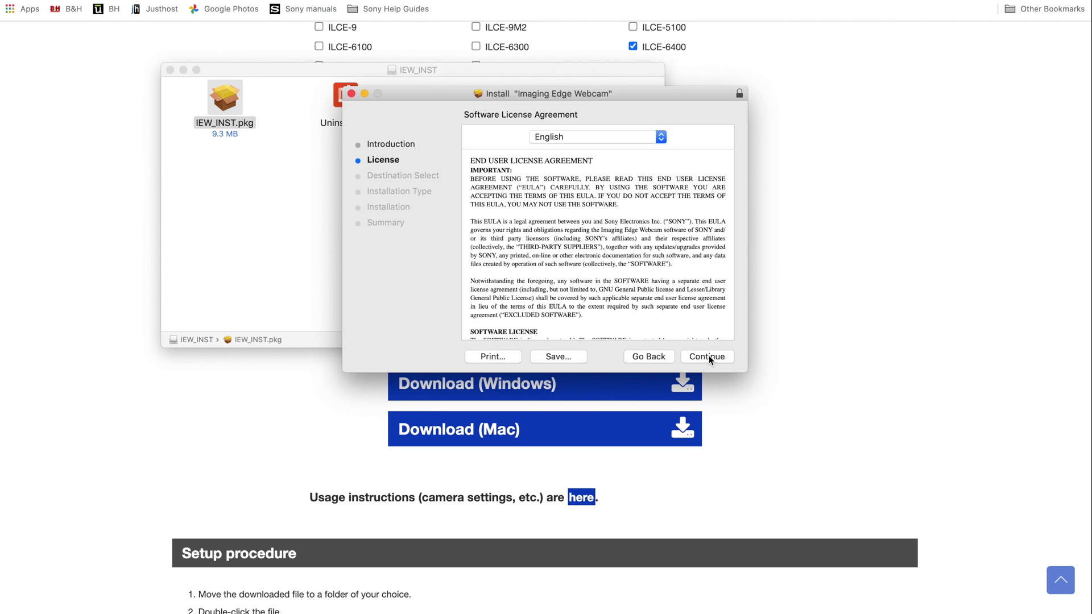
click(709, 356)
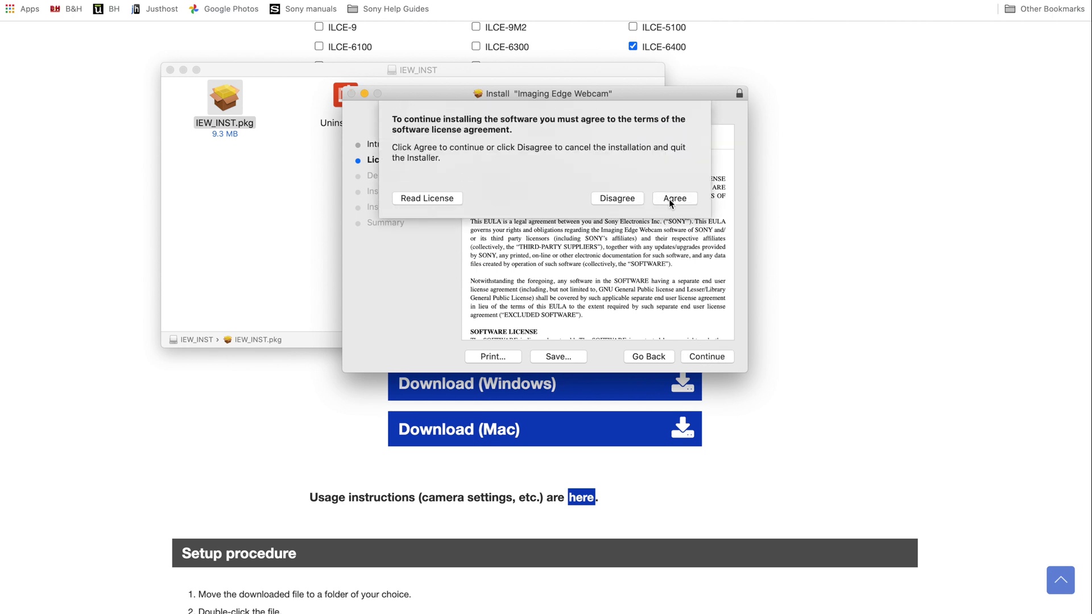
click(674, 198)
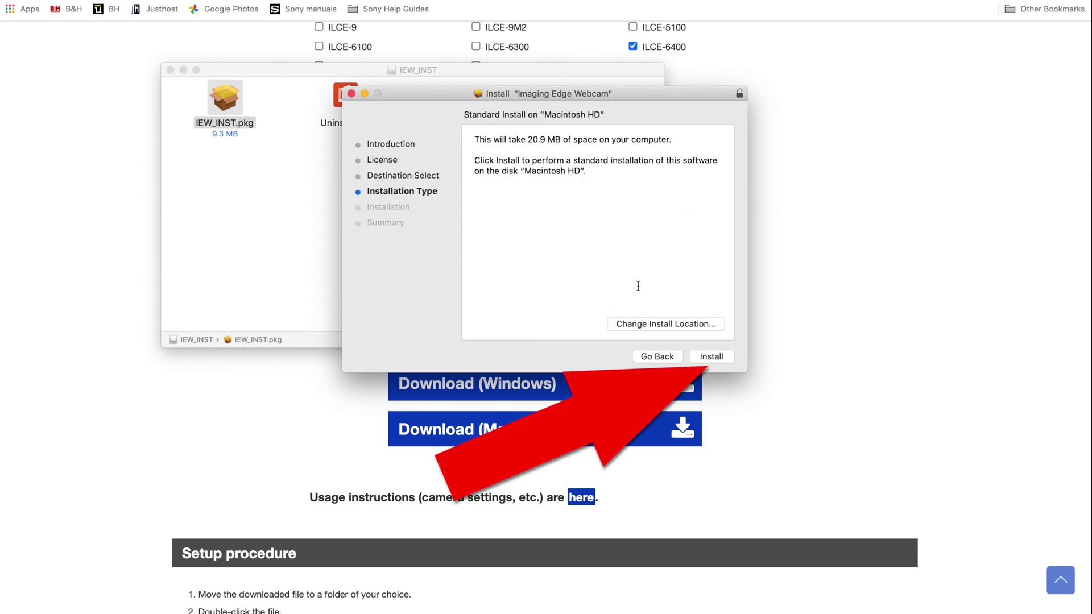
click(711, 357)
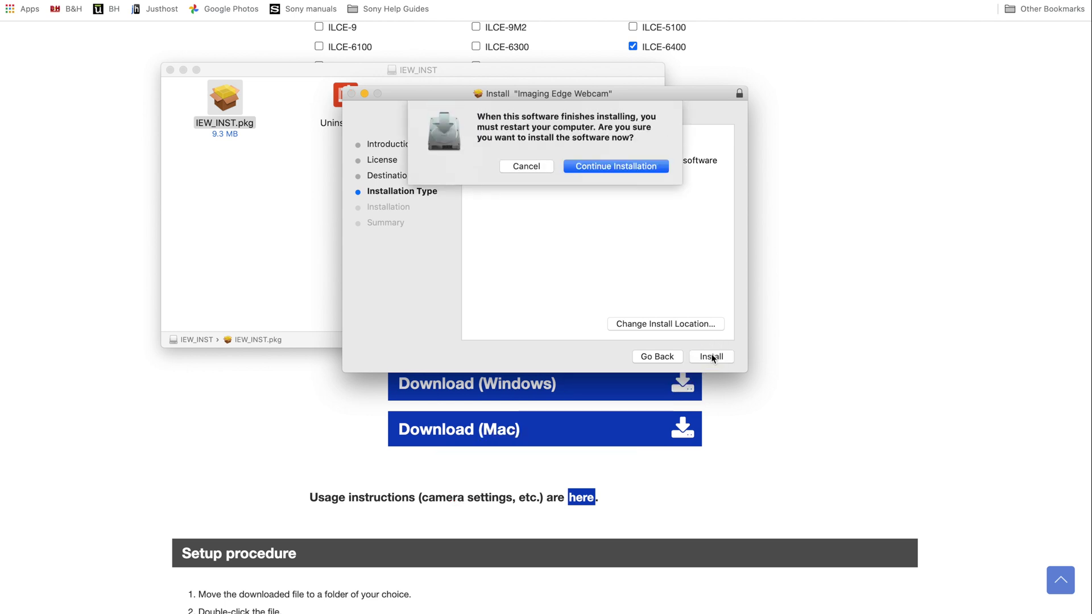
click(619, 168)
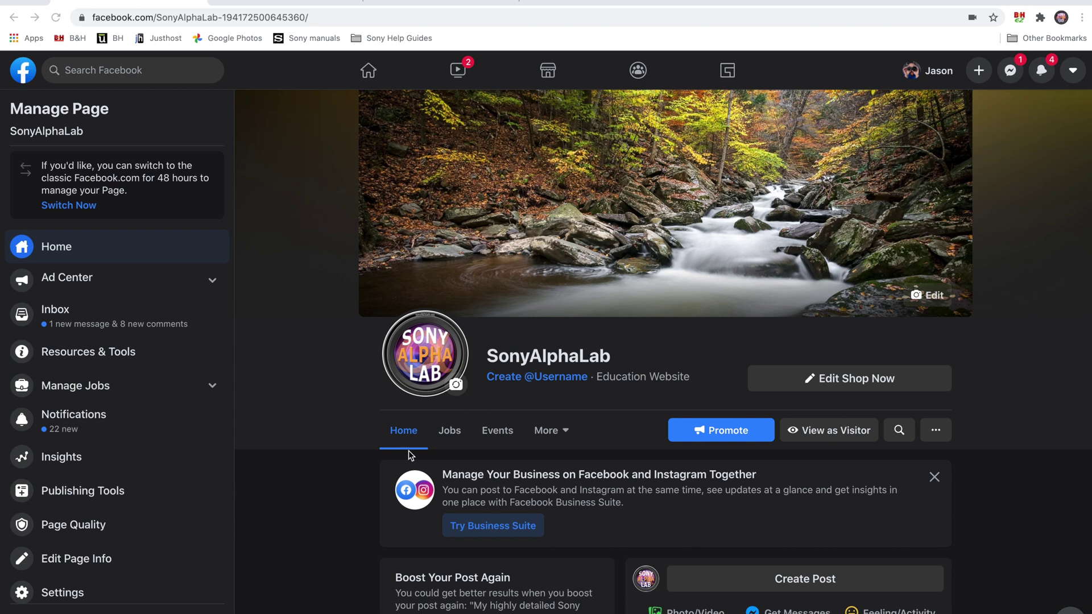
Scroll the SonyAlphaLab Page home down to the Create row with Live.
scroll(588, 401, down, 3)
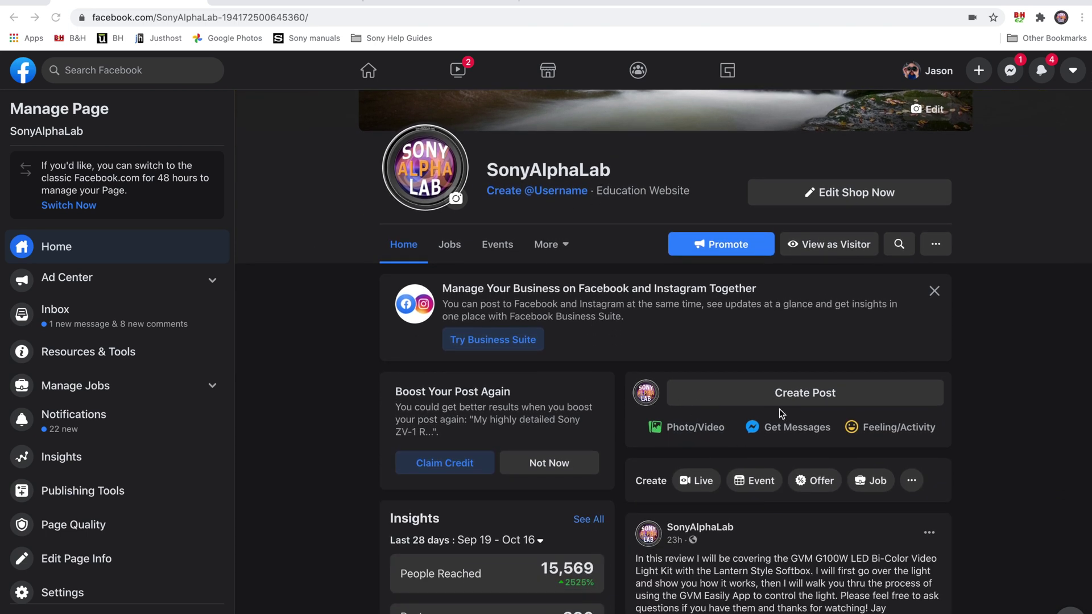
Start a Live video from the Page's Create row to reach Live Producer's Stream Setup.
click(703, 483)
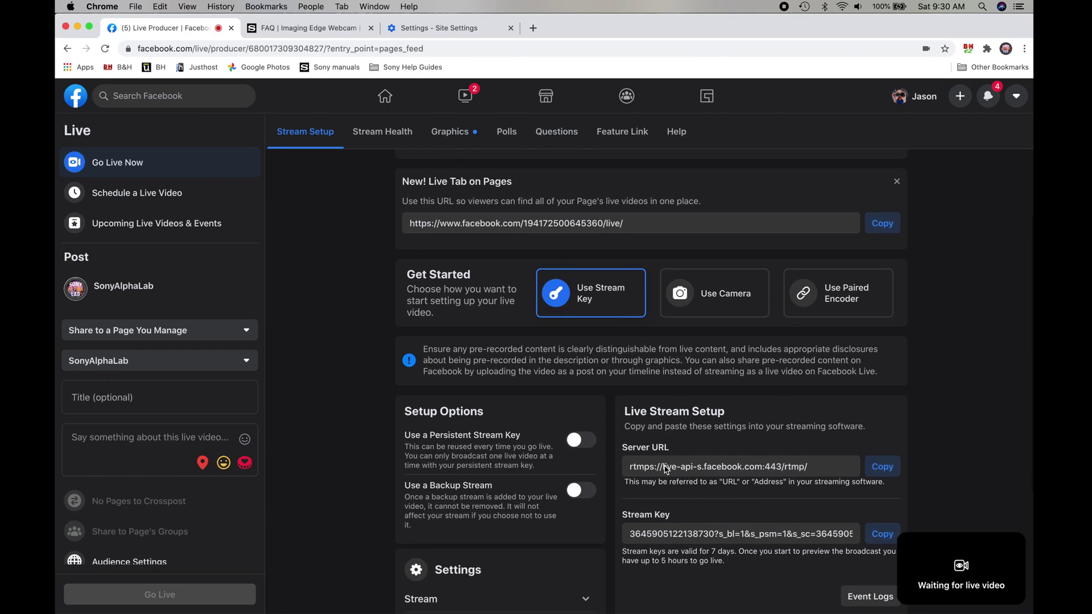
scroll(666, 470, up, 5)
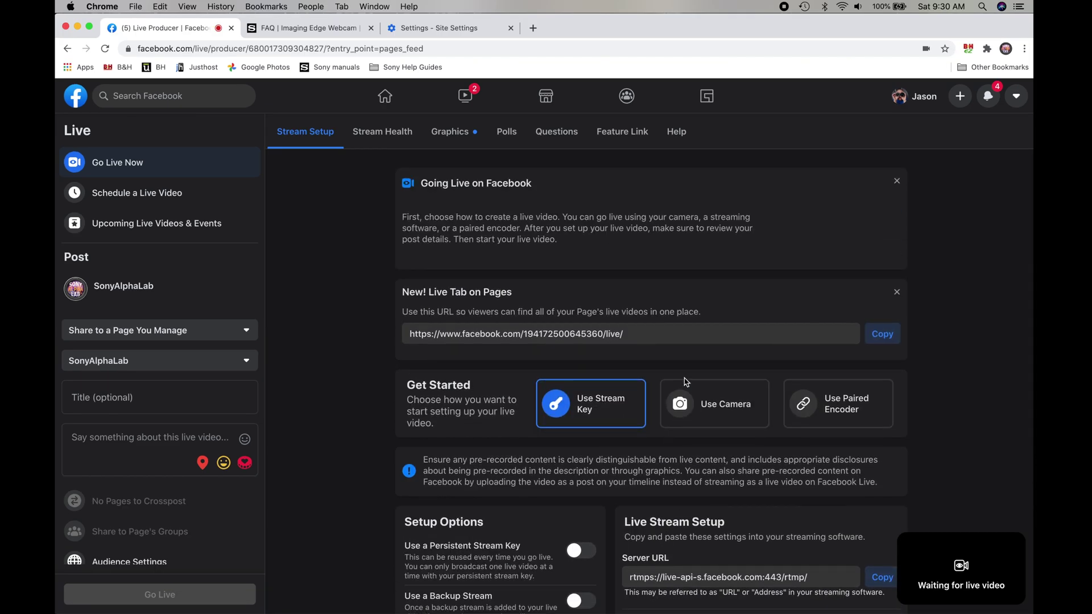
Choose Use Camera in Stream Setup and open the camera selector list.
click(693, 413)
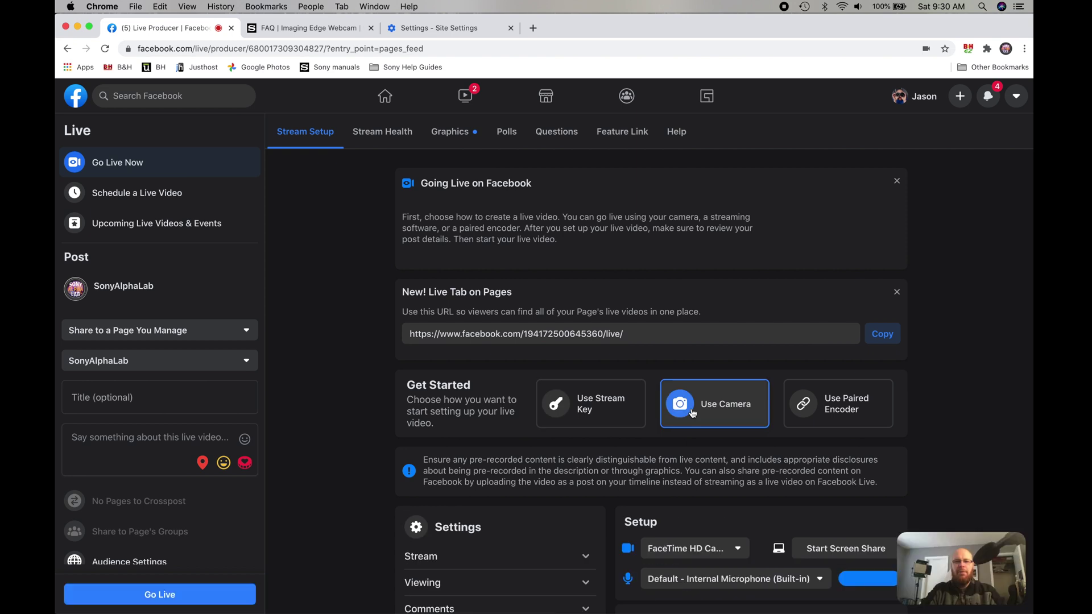
scroll(700, 484, down, 3)
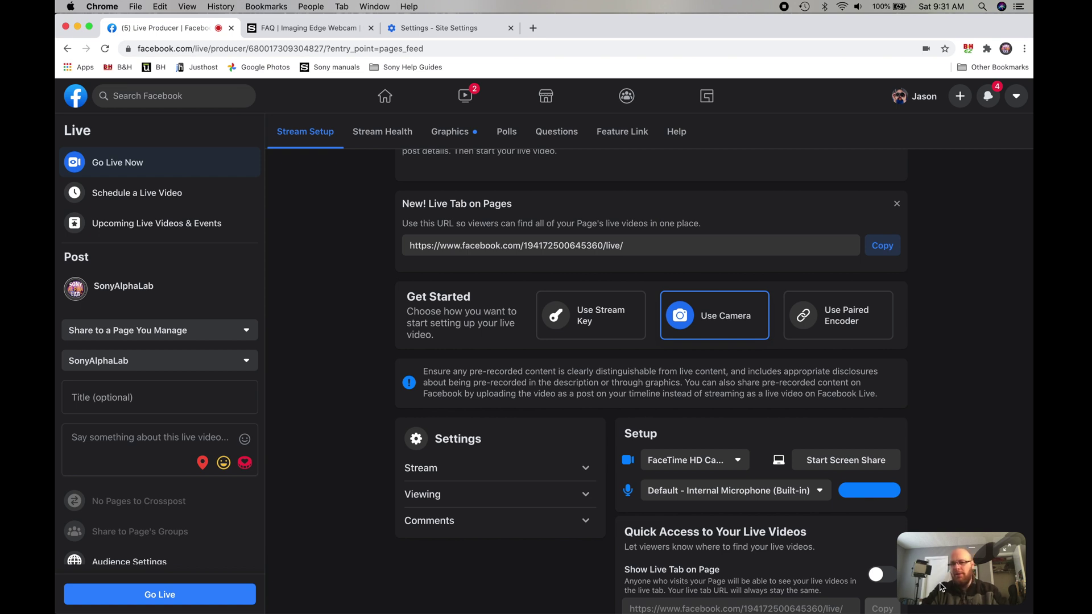
click(739, 463)
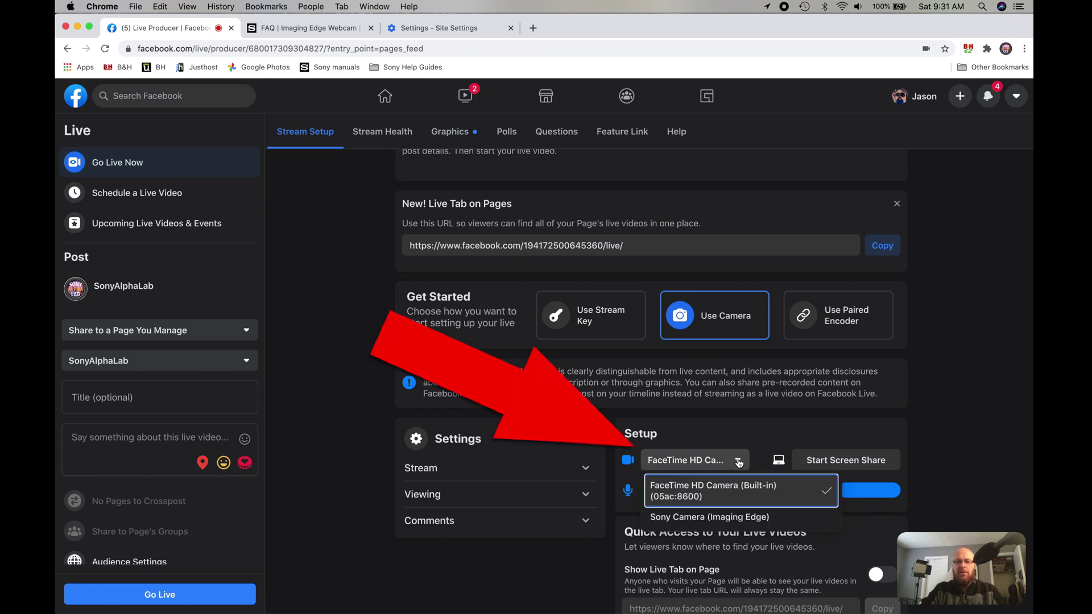
Select Sony Camera (Imaging Edge) as video source, check site permissions, then open System Preferences.
click(716, 522)
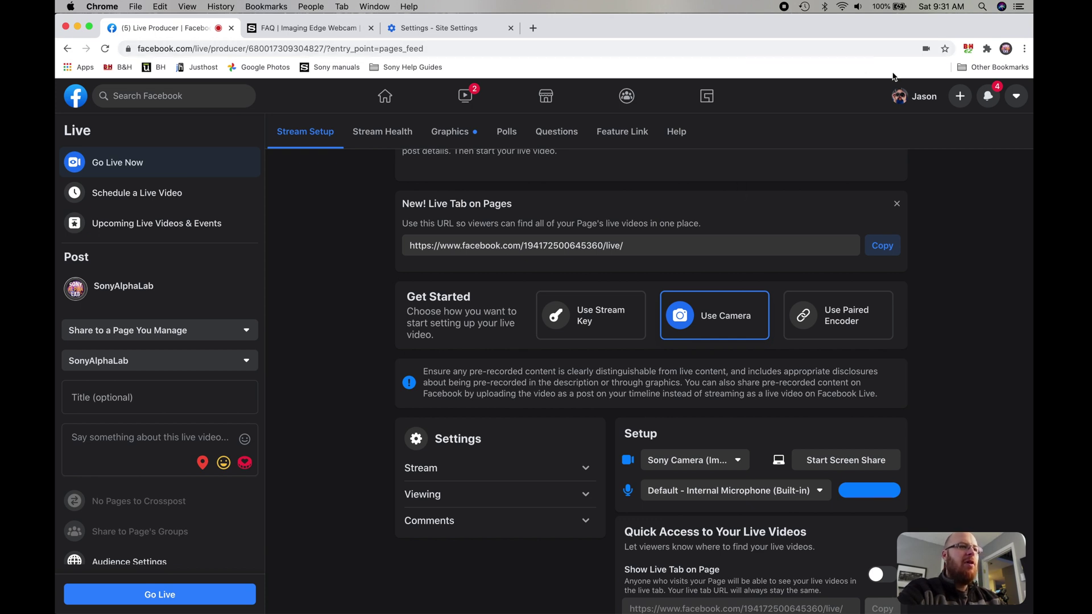
click(926, 48)
click(926, 50)
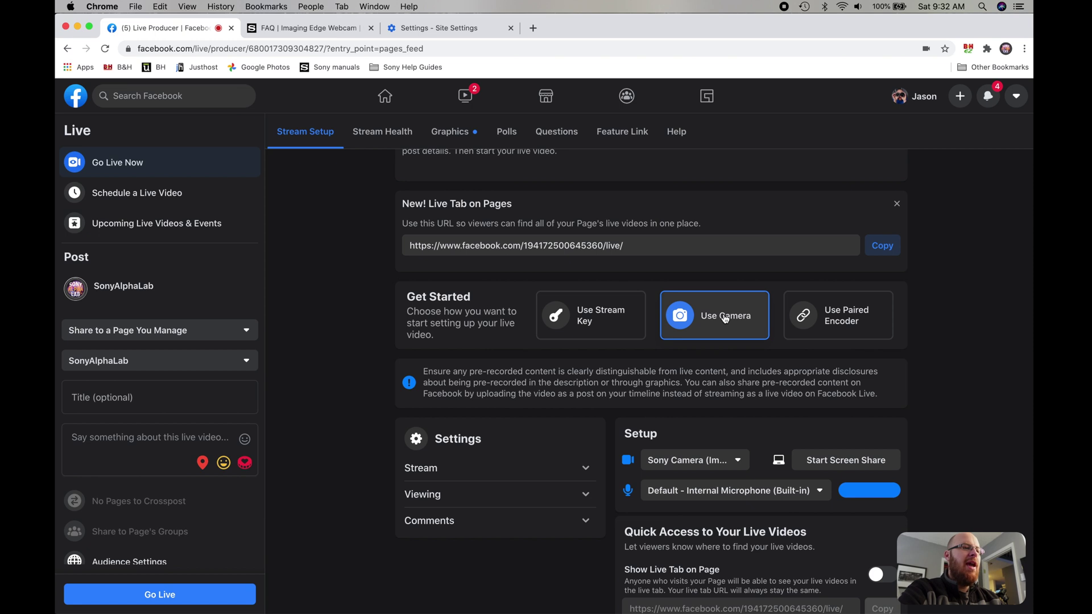
mouse_move(444, 612)
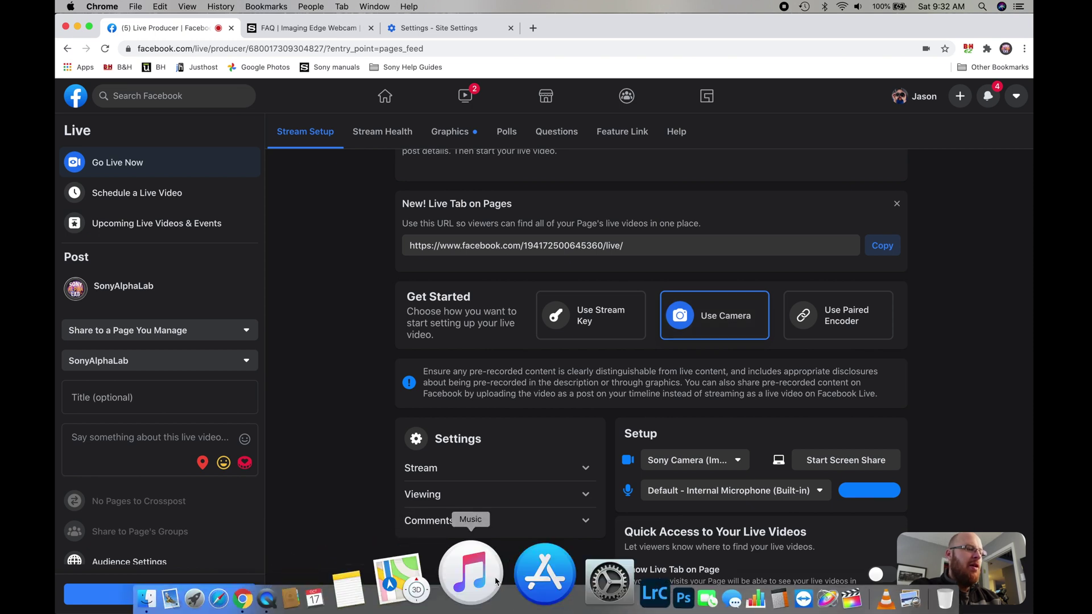
click(531, 572)
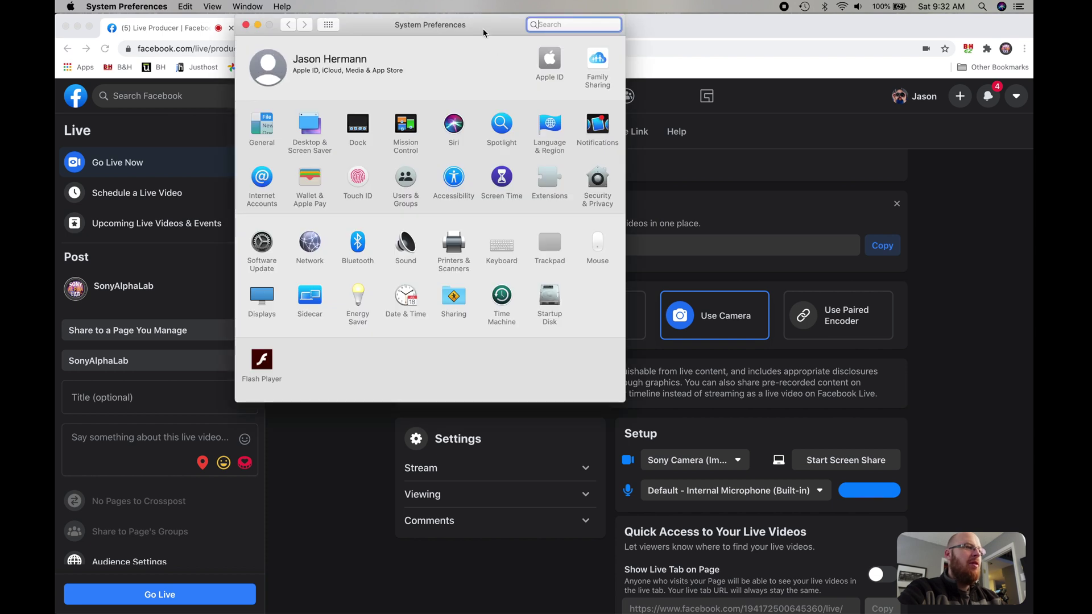
Open Security & Privacy and review the Camera and Microphone lists for Google Chrome.
drag(483, 32, 555, 25)
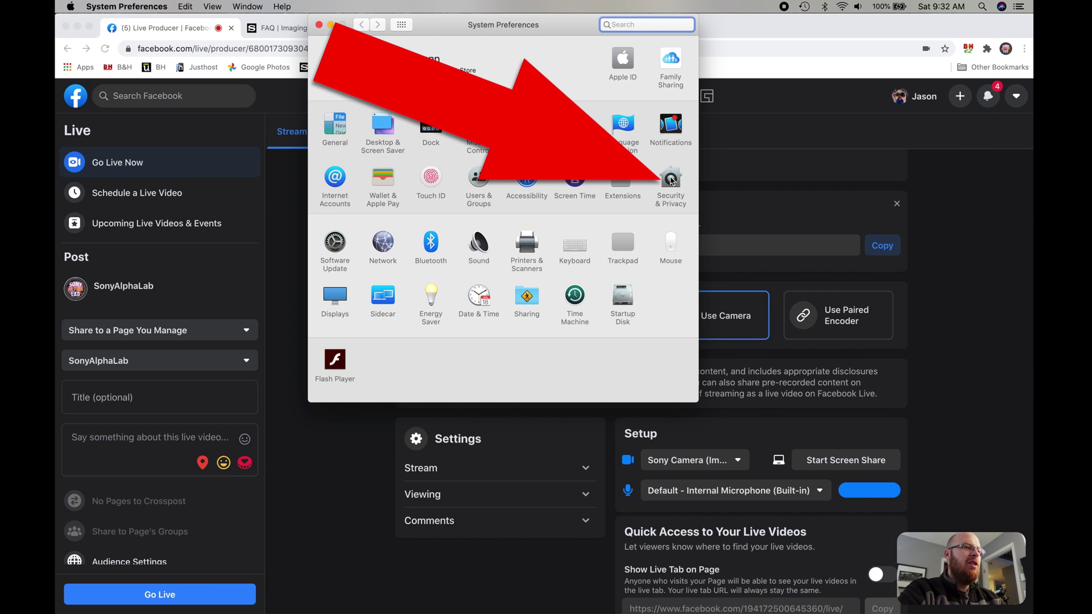
click(672, 181)
click(368, 211)
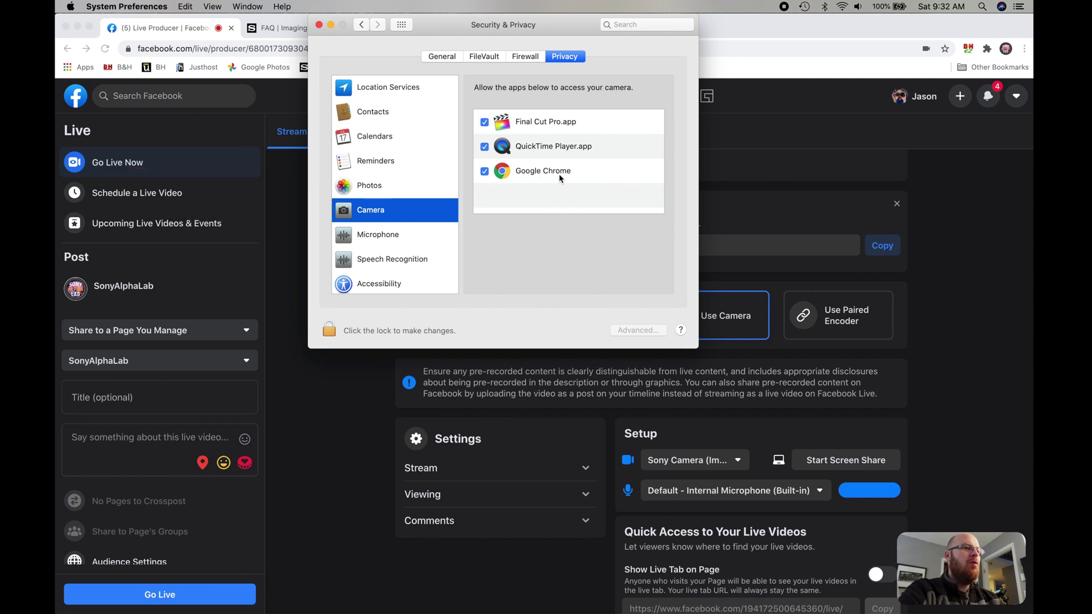
click(371, 239)
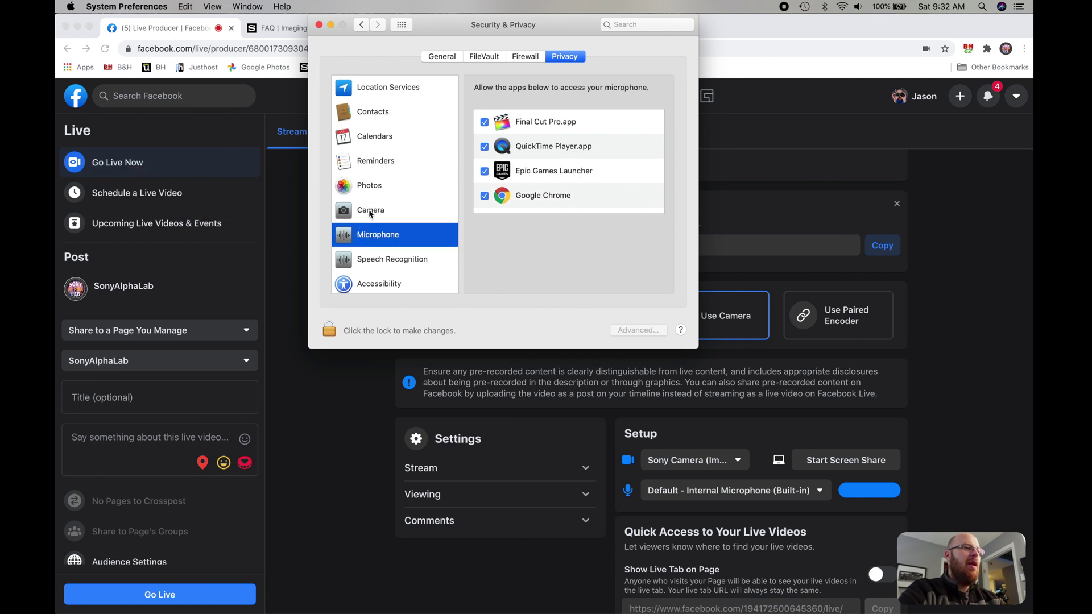
click(370, 211)
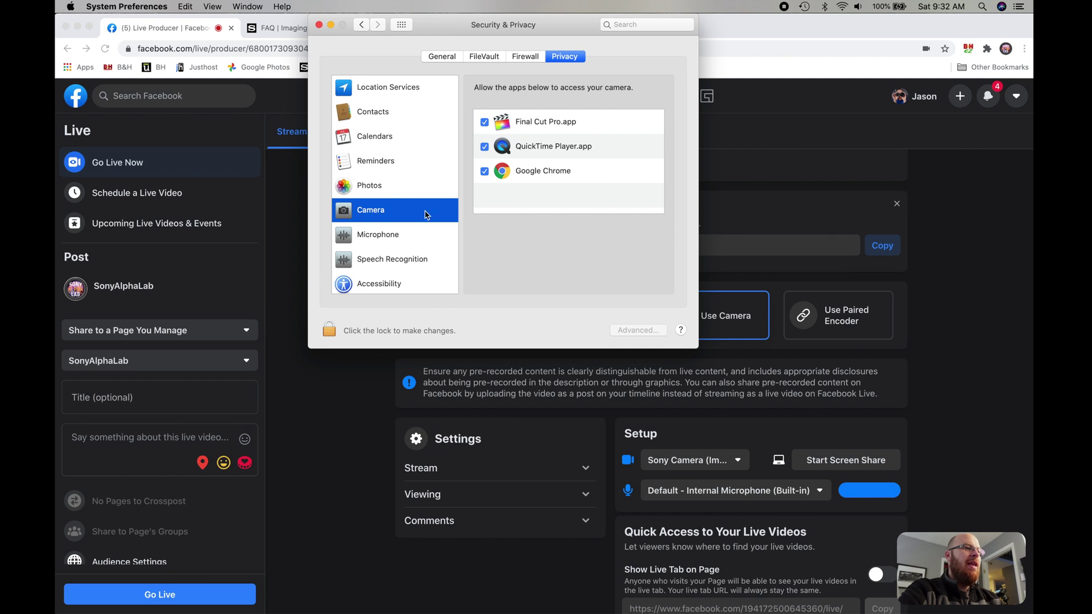
click(378, 242)
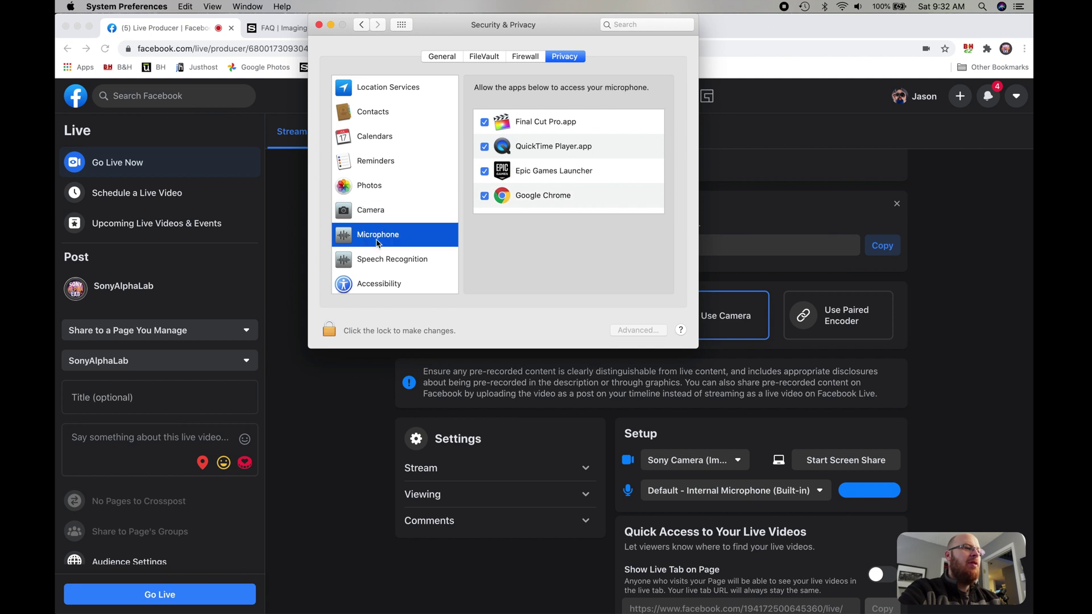
Unlock Privacy settings, confirm Chrome has camera and microphone access, and close System Preferences.
click(326, 331)
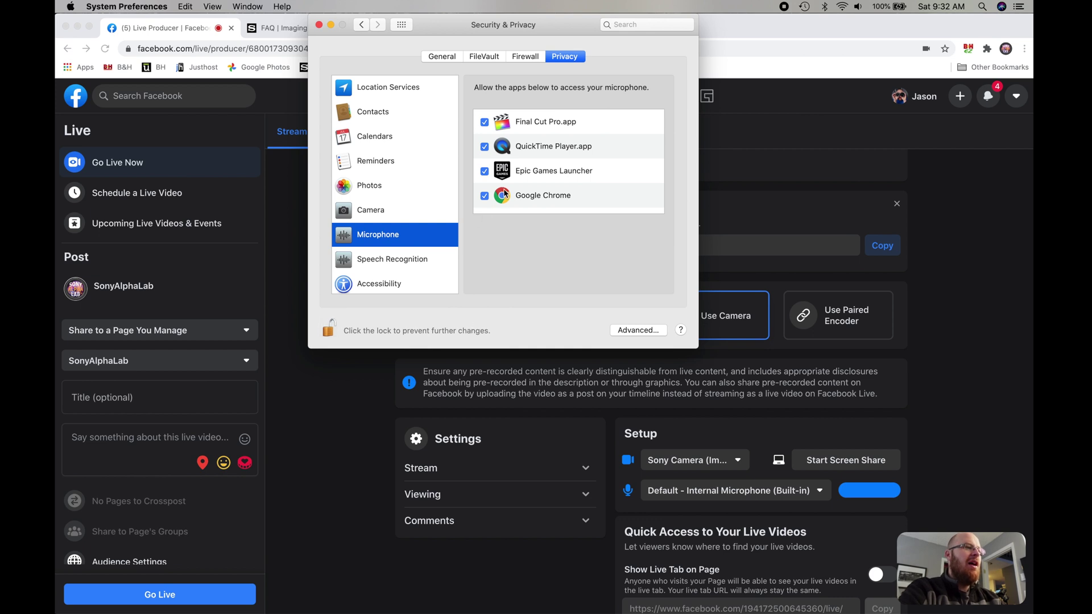
click(371, 208)
click(373, 226)
click(370, 206)
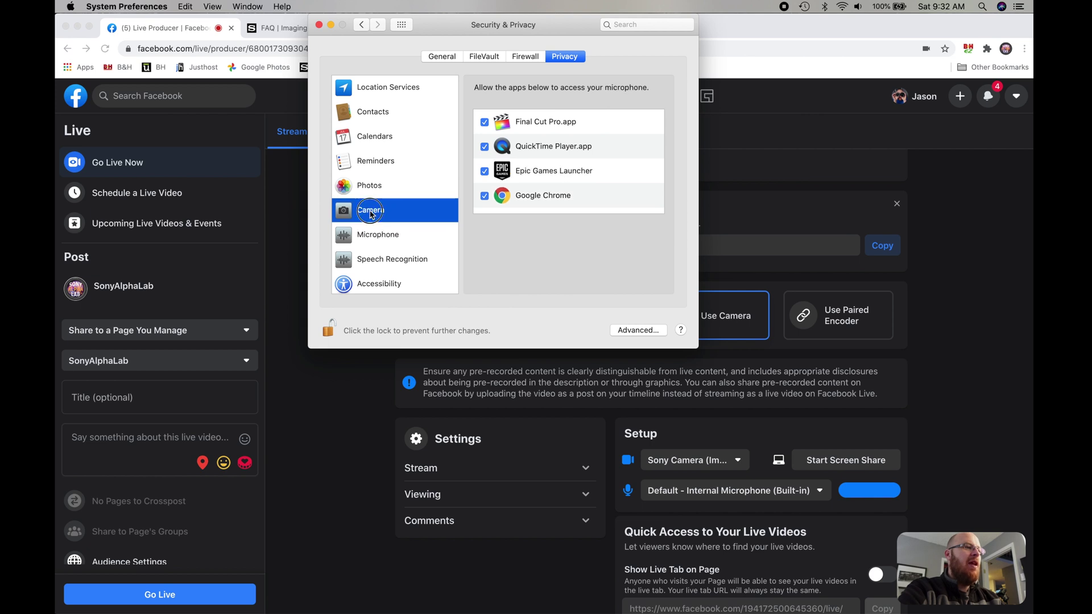
click(319, 25)
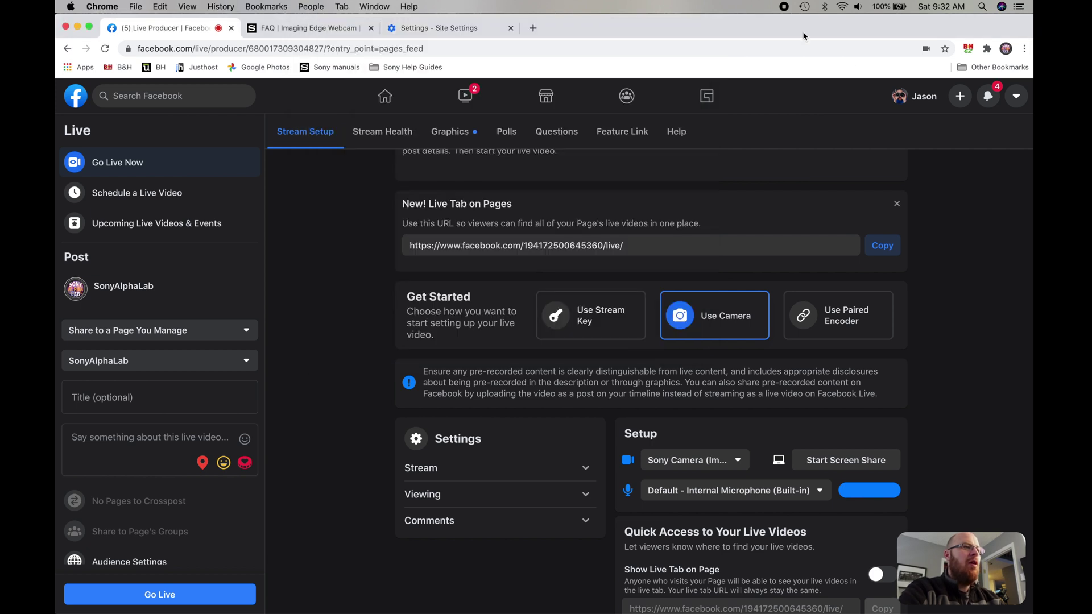
Recheck Chrome's site permissions and keep Sony Camera (Imaging Edge) selected in the camera dropdown.
click(927, 49)
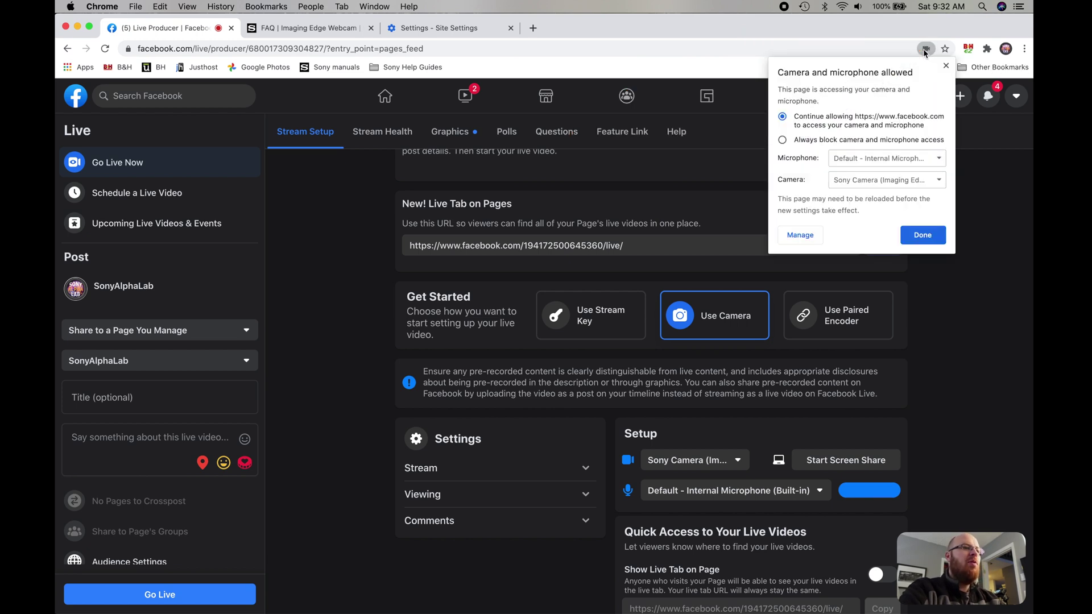
click(946, 66)
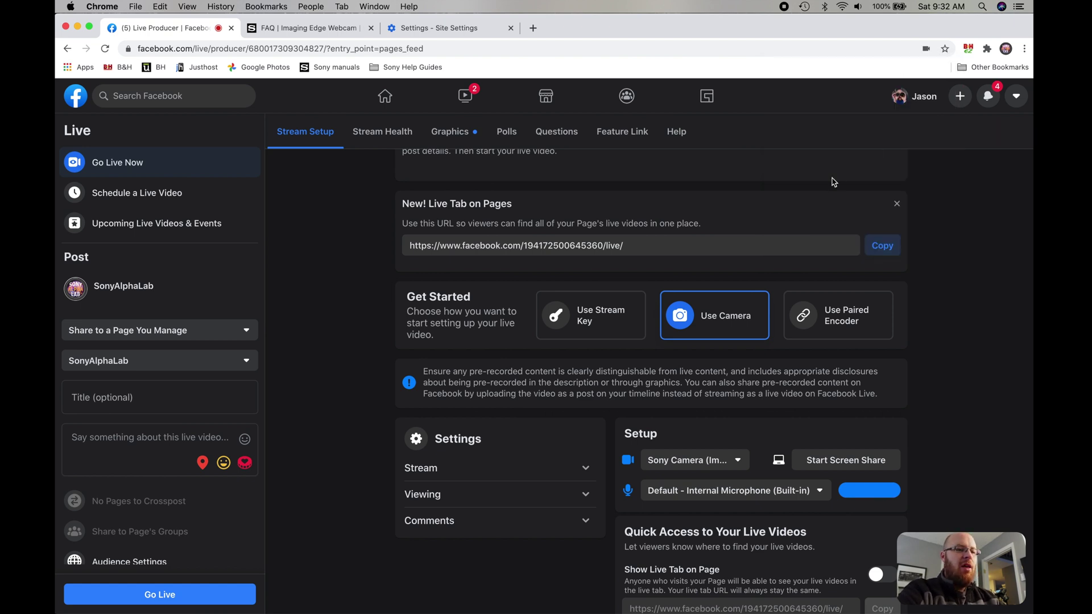
scroll(740, 407, down, 3)
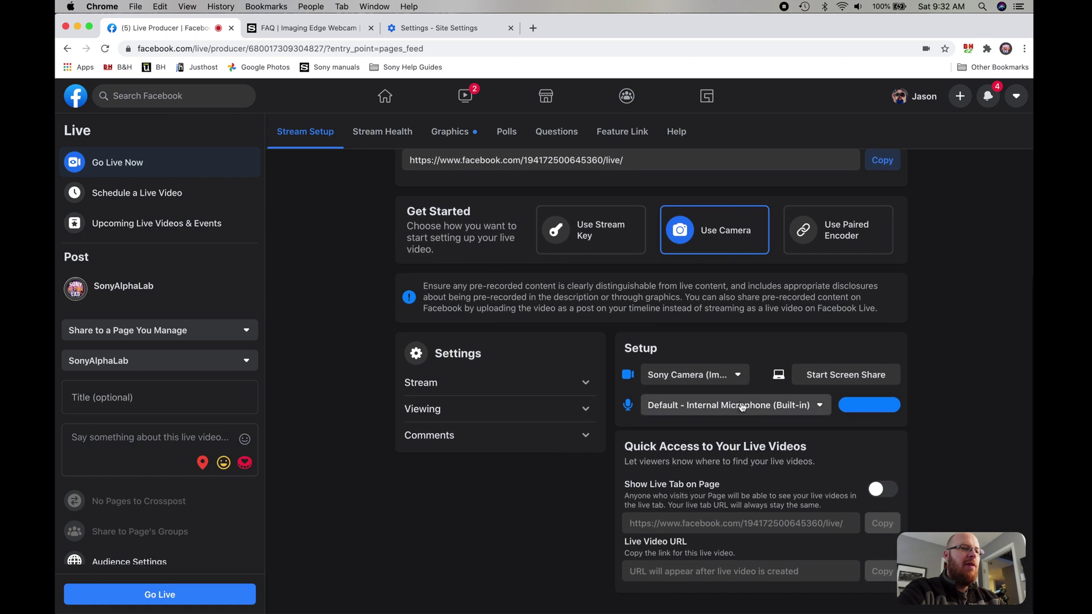
click(738, 378)
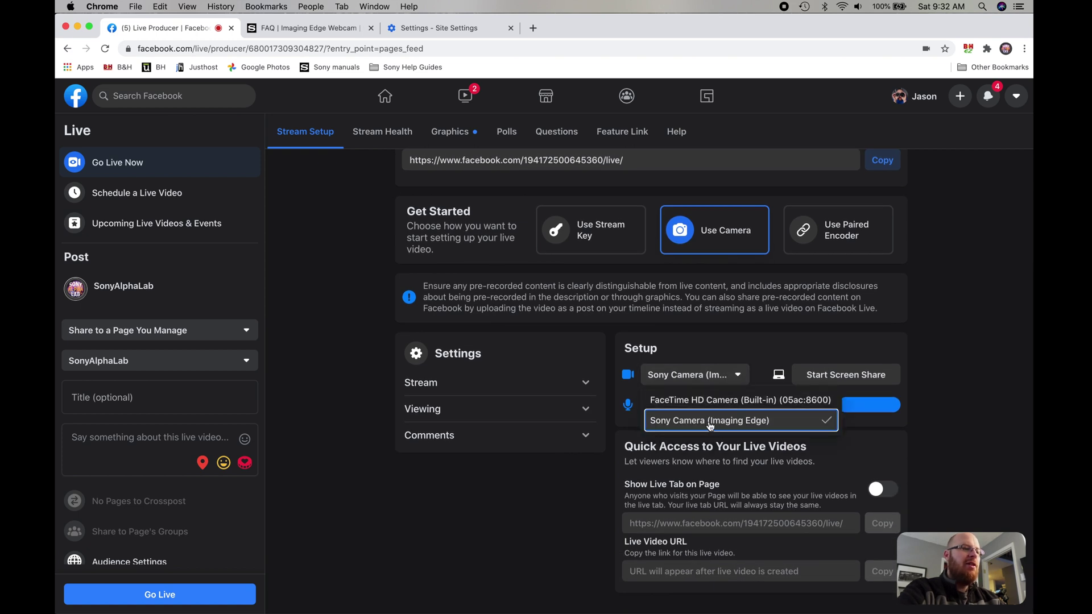
click(723, 354)
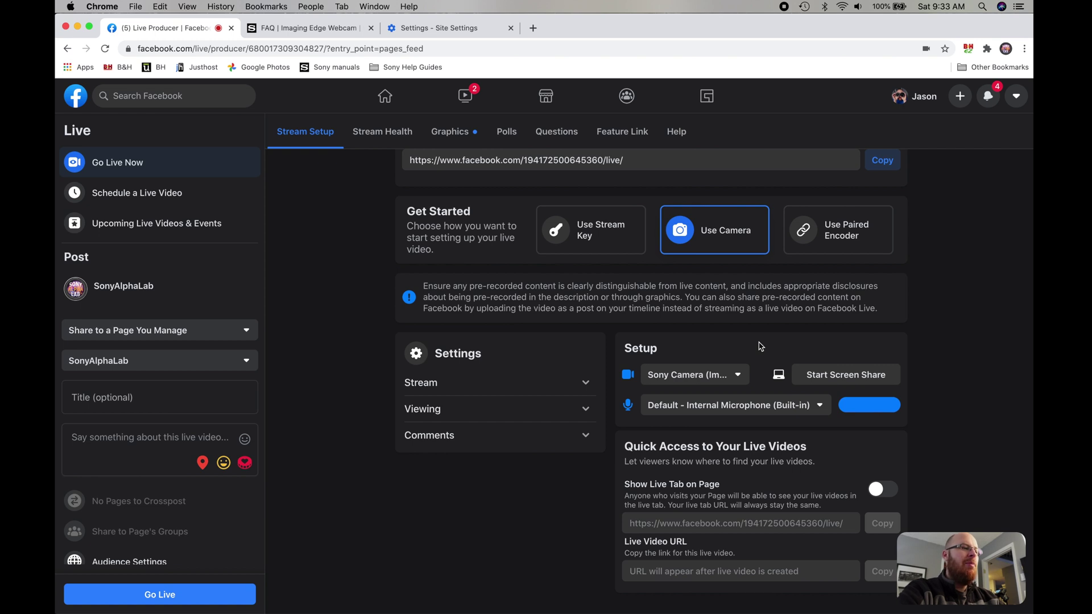
mouse_move(540, 603)
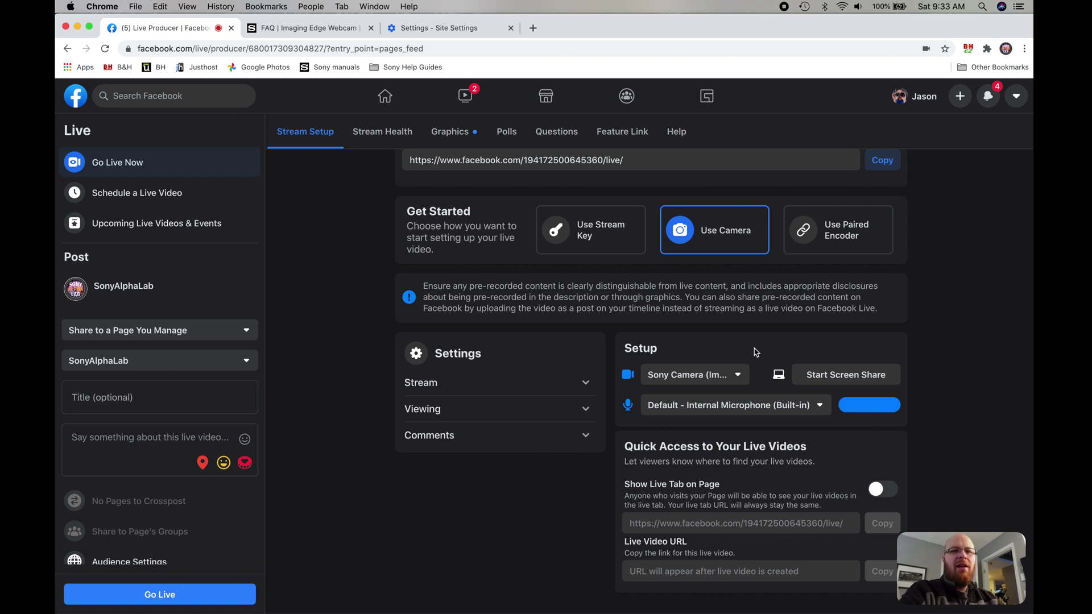
click(739, 375)
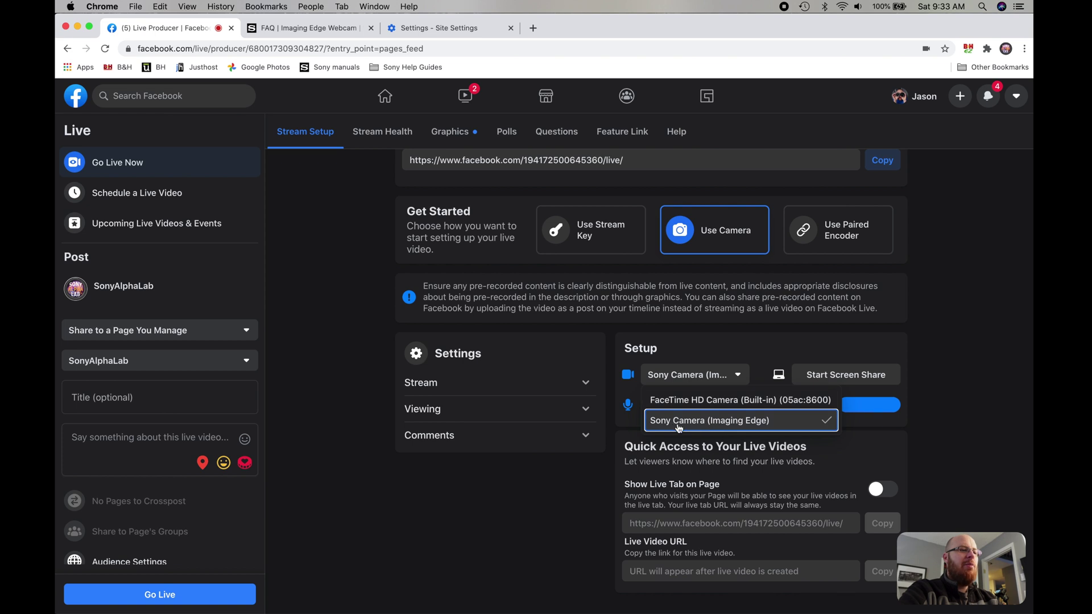
click(876, 428)
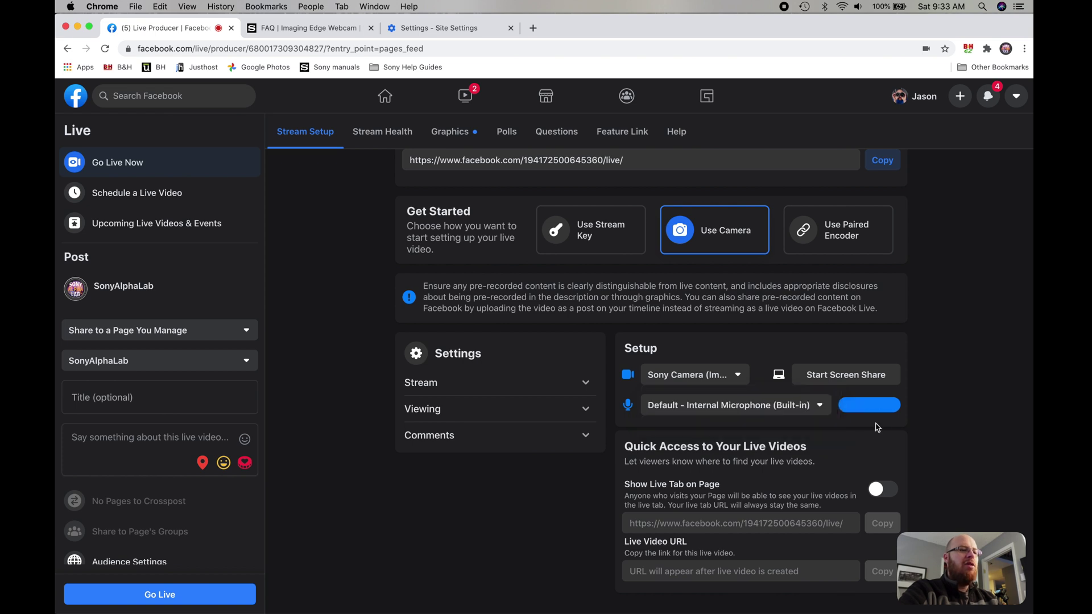